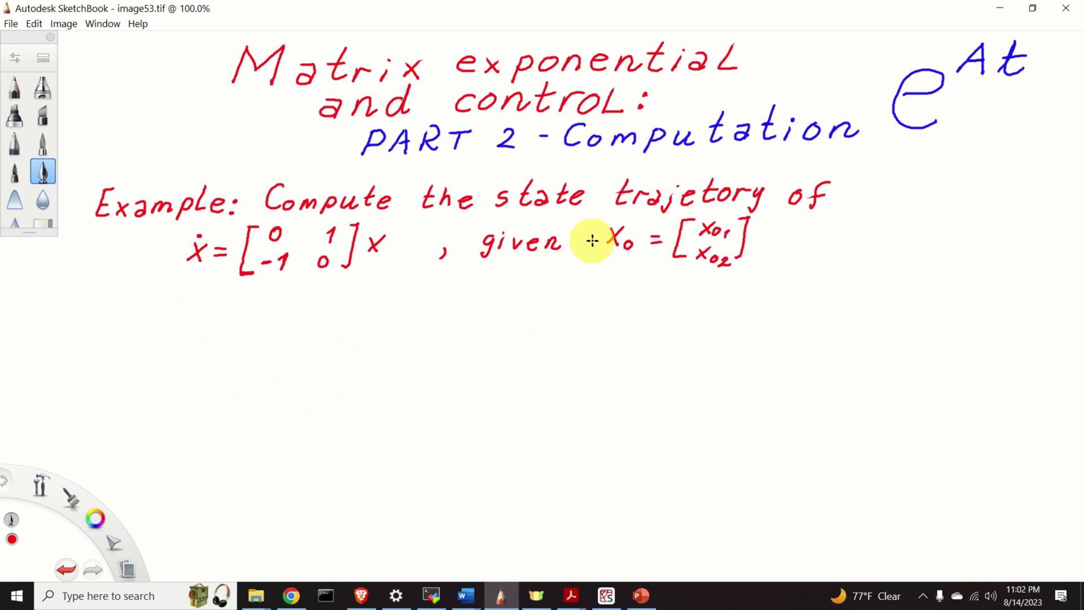
Step: Handwrite x(t) = e^At in red below the example, followed by a multiplication dot
mouse_move(112, 311)
left_mouse_down()
mouse_move(128, 330)
mouse_move(144, 311)
mouse_move(144, 327)
mouse_move(137, 319)
mouse_move(227, 317)
mouse_move(225, 310)
mouse_move(212, 327)
mouse_move(228, 332)
mouse_move(252, 290)
mouse_move(249, 302)
mouse_move(276, 301)
mouse_move(268, 296)
mouse_move(284, 318)
mouse_move(328, 327)
left_mouse_up()
left_click(287, 318)
Step: Add x0 after the dot, underbrace e^At, and start a new line reading e^At =
mouse_move(327, 308)
left_mouse_down()
mouse_move(312, 327)
mouse_move(334, 329)
left_mouse_up()
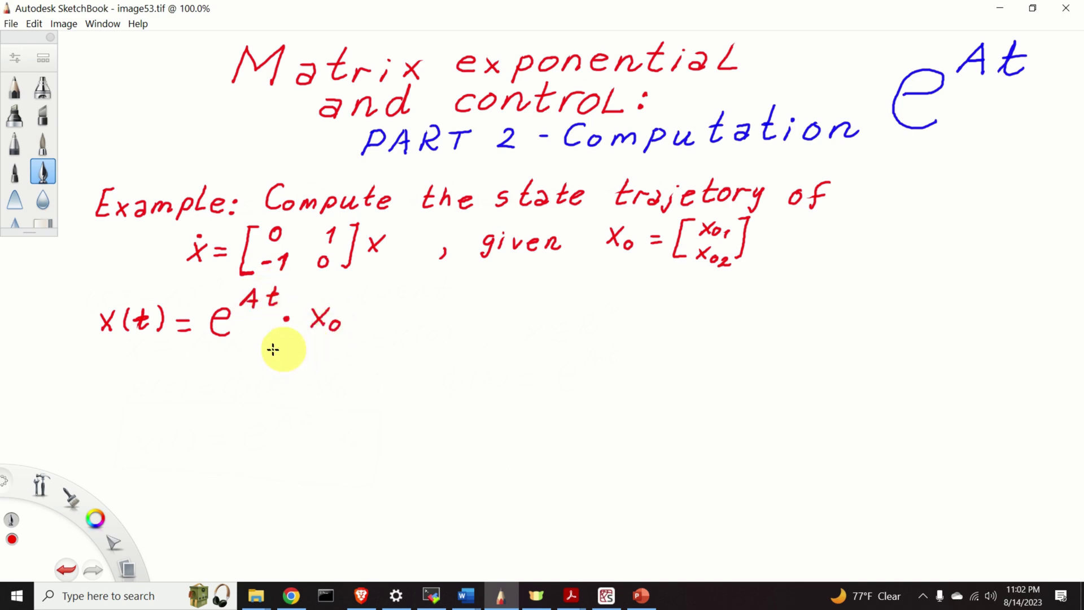
mouse_move(196, 336)
left_mouse_down()
mouse_move(223, 348)
mouse_move(277, 340)
left_mouse_up()
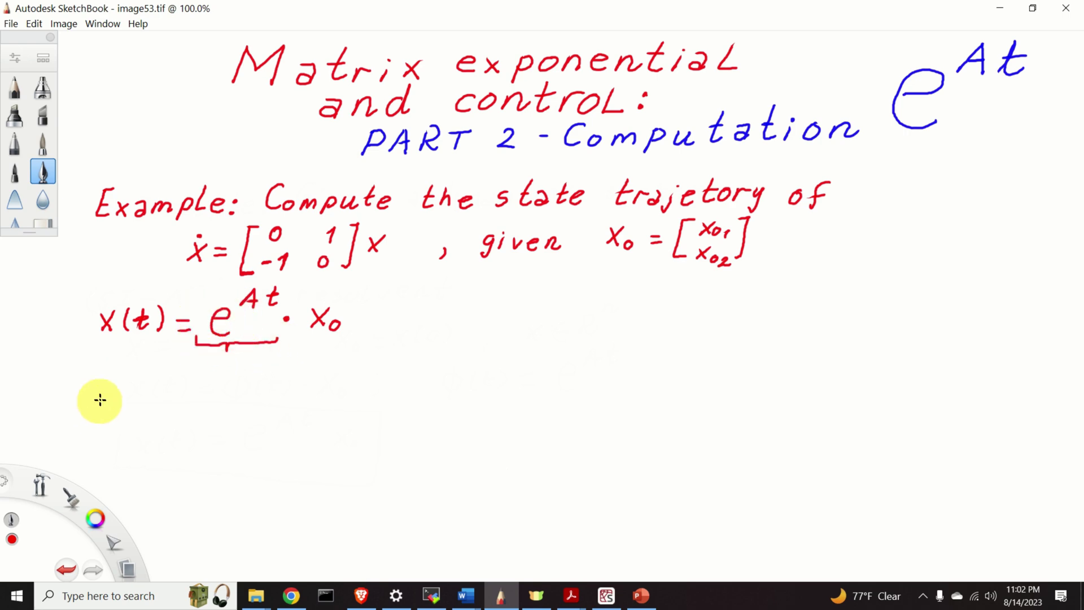
mouse_move(101, 400)
left_mouse_down()
mouse_move(134, 377)
mouse_move(136, 388)
mouse_move(171, 379)
mouse_move(162, 367)
mouse_move(149, 388)
mouse_move(158, 373)
mouse_move(178, 377)
mouse_move(184, 400)
left_mouse_up()
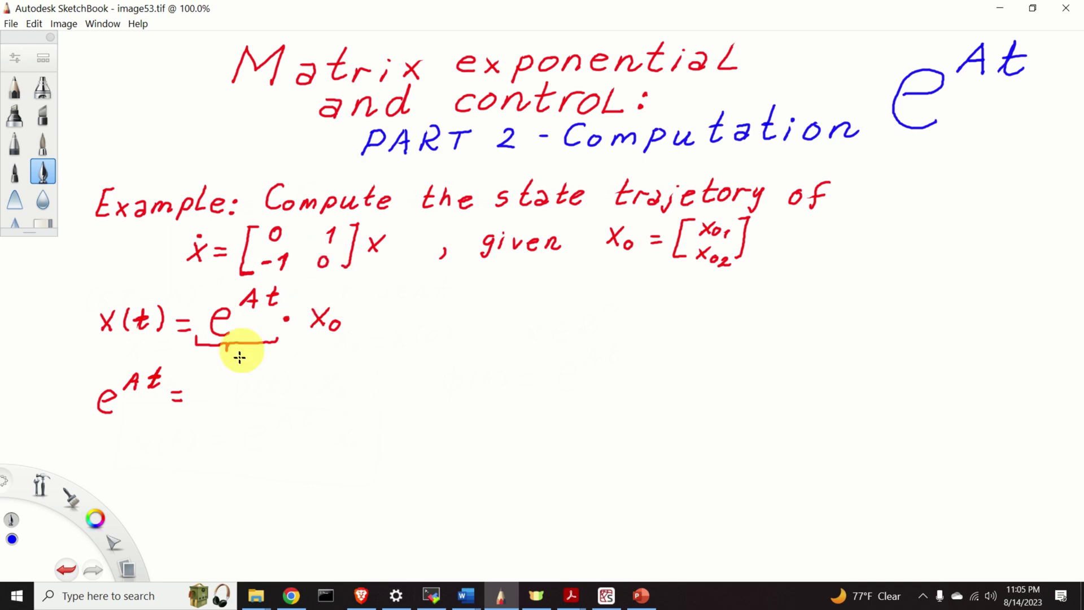
Step: Write L^-1{(sI − A)^-1} in blue after e^At =, with sI − A = on the line below
mouse_move(201, 374)
left_mouse_down()
mouse_move(196, 401)
mouse_move(206, 409)
mouse_move(222, 372)
mouse_move(258, 369)
mouse_move(241, 409)
mouse_move(302, 383)
mouse_move(293, 396)
mouse_move(293, 382)
mouse_move(320, 397)
mouse_move(314, 388)
mouse_move(339, 381)
mouse_move(341, 394)
mouse_move(347, 378)
mouse_move(357, 388)
mouse_move(355, 375)
mouse_move(380, 374)
mouse_move(367, 416)
left_mouse_up()
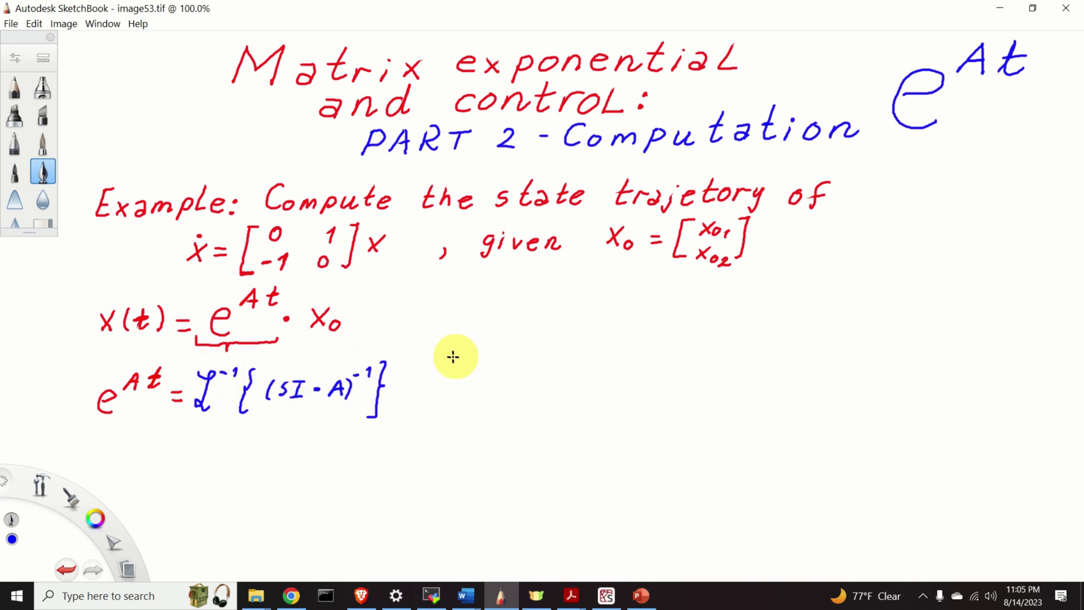
mouse_move(190, 447)
left_mouse_down()
mouse_move(182, 459)
mouse_move(256, 462)
mouse_move(275, 450)
left_mouse_up()
left_click_drag(264, 458, 276, 457)
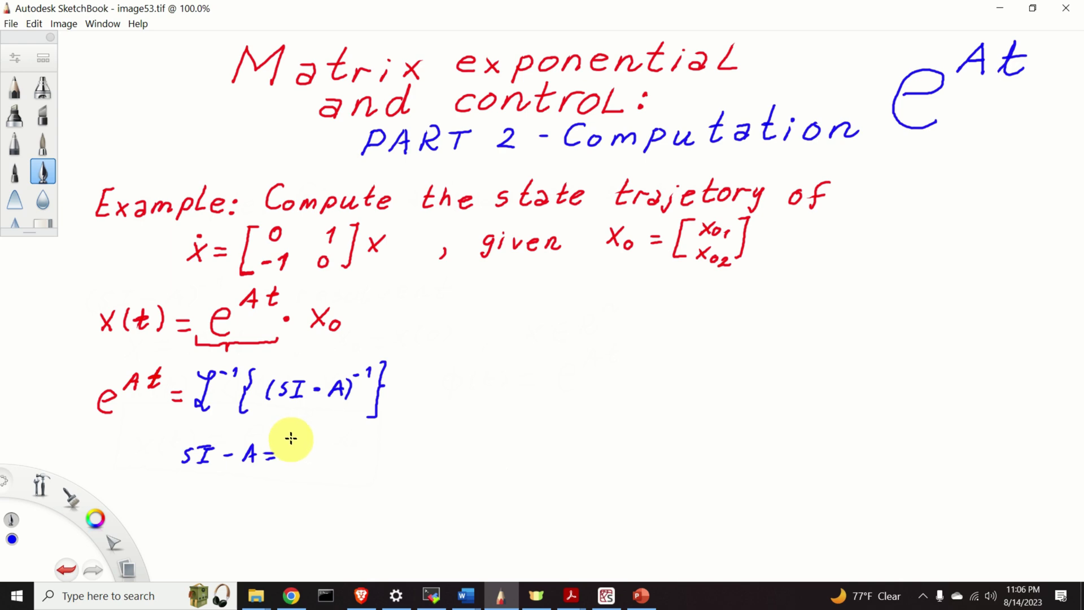
Step: Write [s 0; 0 s] − [0 1; −1 0] after sI − A =, undoing a stray stroke
left_click_drag(292, 444, 290, 479)
mouse_move(308, 441)
left_mouse_down()
mouse_move(303, 450)
mouse_move(332, 475)
mouse_move(306, 468)
mouse_move(330, 446)
mouse_move(353, 457)
mouse_move(353, 476)
mouse_move(362, 449)
mouse_move(387, 474)
left_mouse_up()
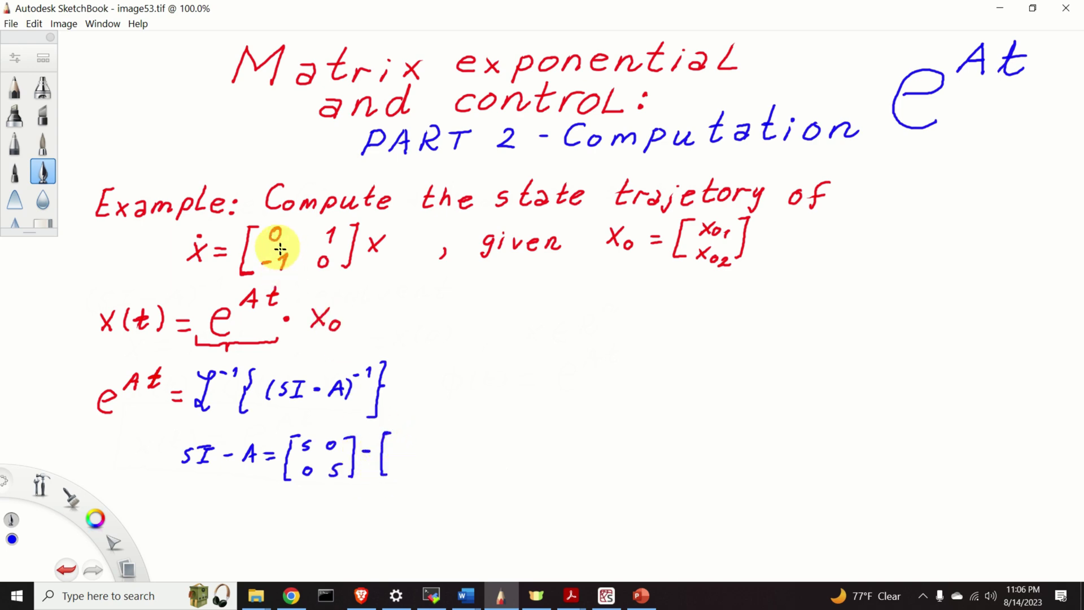
mouse_move(400, 437)
left_mouse_down()
mouse_move(436, 442)
mouse_move(393, 469)
mouse_move(435, 466)
mouse_move(454, 431)
mouse_move(449, 470)
mouse_move(472, 454)
left_mouse_up()
mouse_move(464, 459)
left_mouse_down()
mouse_move(484, 431)
mouse_move(490, 475)
left_mouse_up()
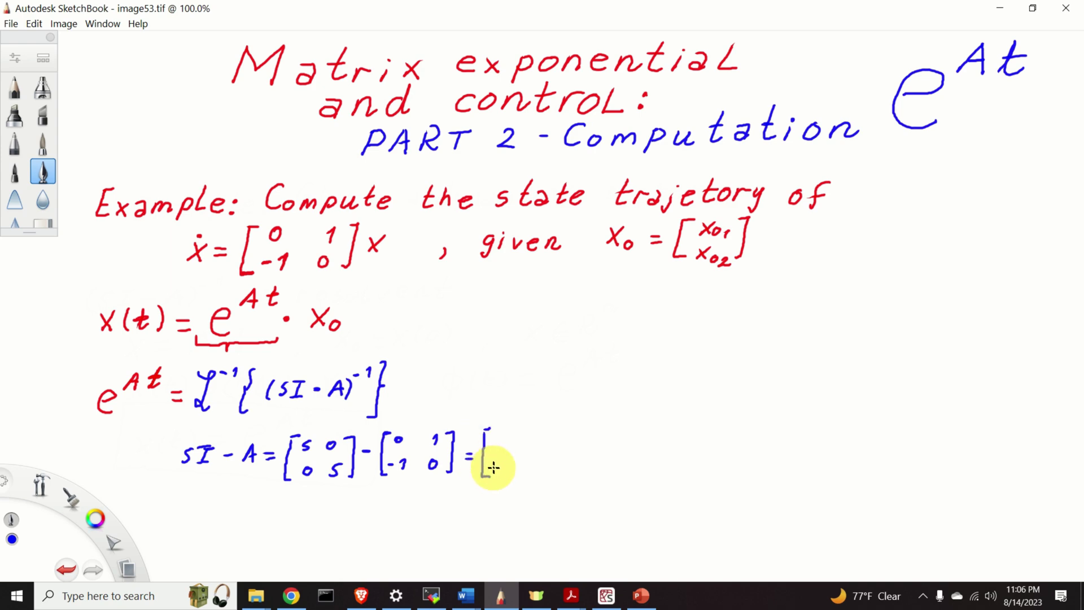
key("ctrl+z")
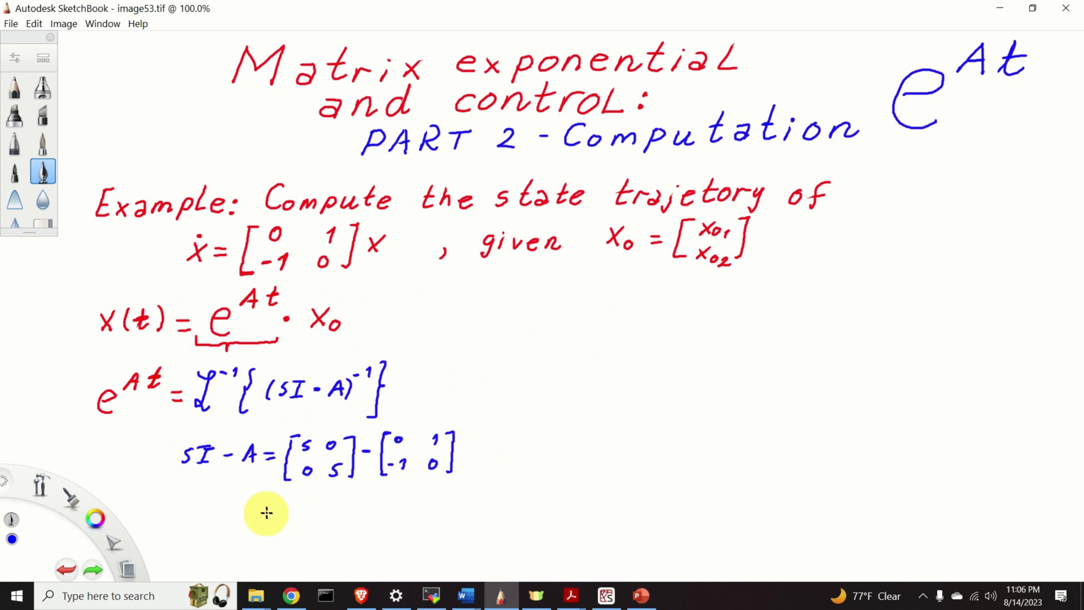
Step: Write the difference [s −1; 1 s] on a new line below
mouse_move(258, 506)
left_mouse_down()
mouse_move(283, 489)
mouse_move(285, 533)
left_mouse_up()
mouse_move(306, 493)
left_mouse_down()
mouse_move(349, 496)
mouse_move(326, 499)
mouse_move(351, 504)
left_mouse_up()
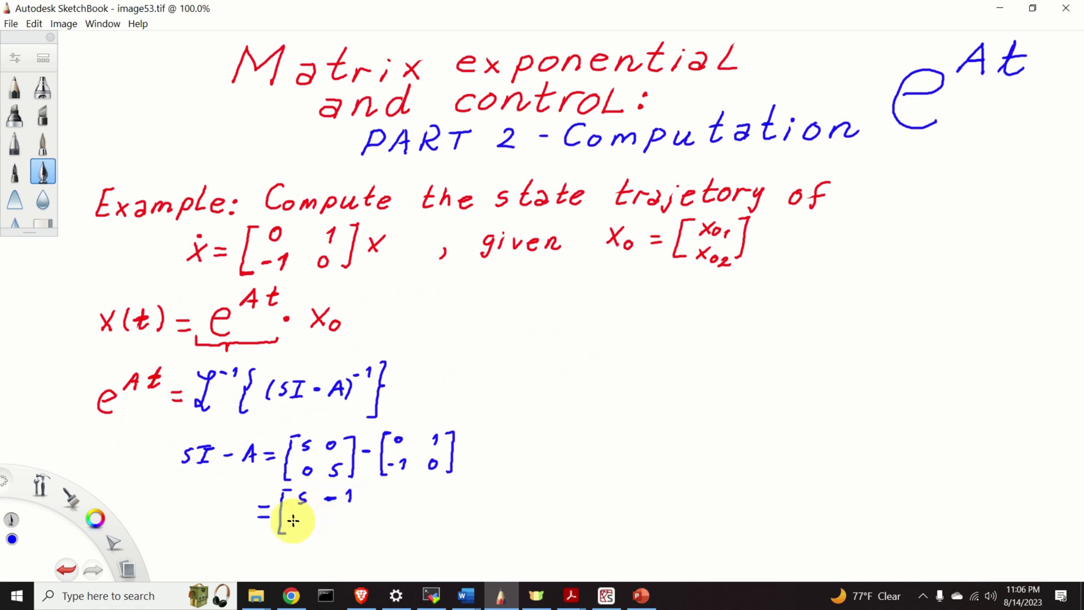
mouse_move(293, 516)
left_mouse_down()
mouse_move(297, 530)
mouse_move(337, 527)
left_mouse_up()
left_click_drag(355, 488, 358, 531)
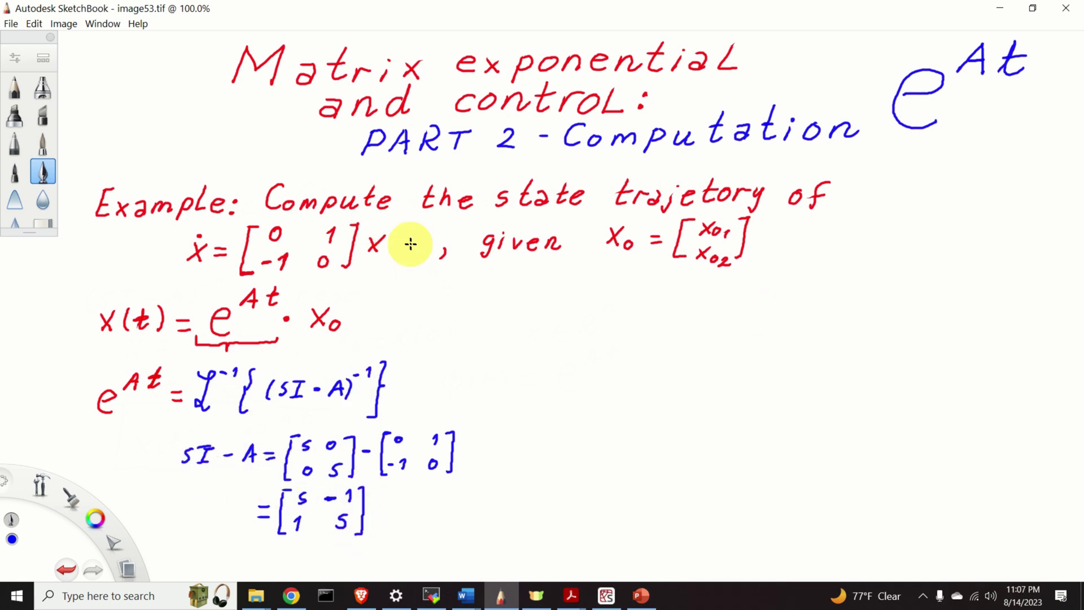
Step: Write (sI − A)^-1 = right of x(t), then P = [P11 P12; P21 P22] near the right edge
mouse_move(492, 298)
left_mouse_down()
mouse_move(500, 299)
mouse_move(493, 310)
mouse_move(496, 300)
mouse_move(549, 297)
mouse_move(549, 307)
mouse_move(561, 297)
mouse_move(560, 315)
mouse_move(472, 319)
left_mouse_up()
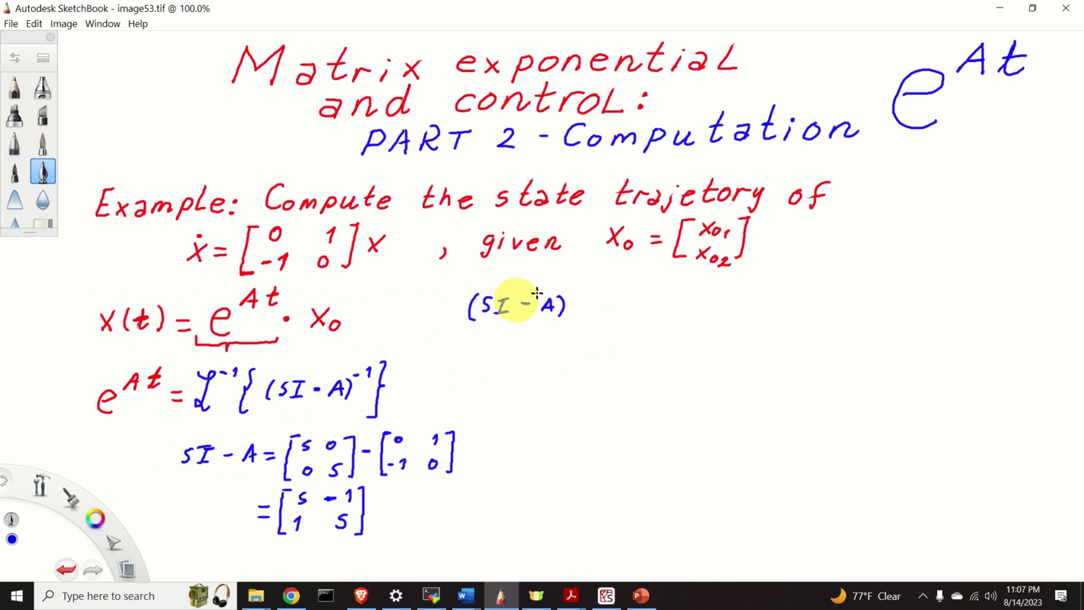
left_click_drag(565, 294, 601, 311)
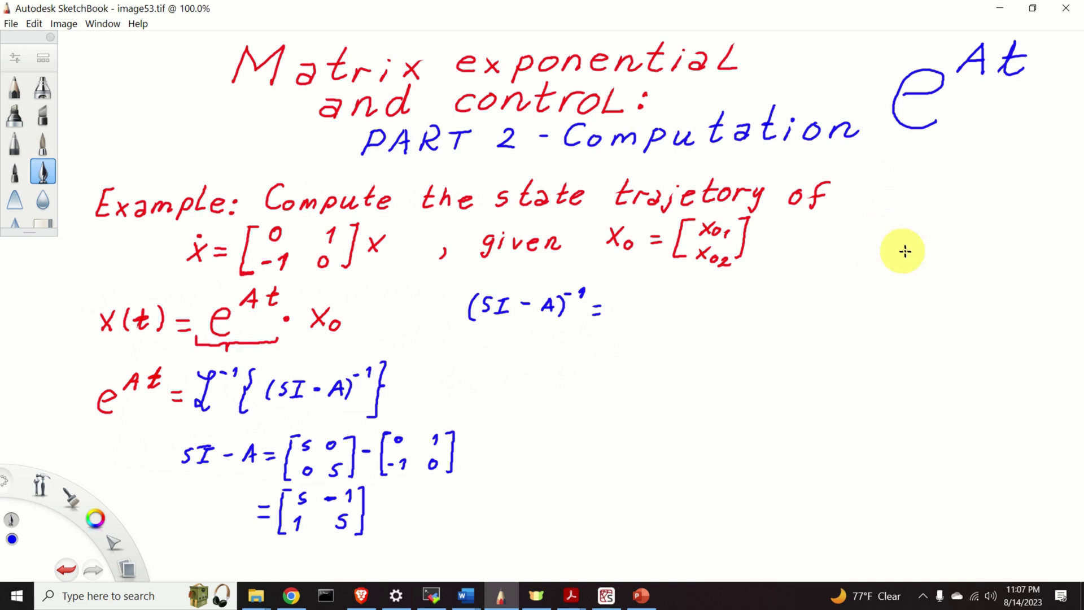
mouse_move(877, 222)
left_mouse_down()
mouse_move(877, 244)
mouse_move(879, 233)
mouse_move(900, 233)
left_mouse_up()
mouse_move(887, 242)
left_mouse_down()
mouse_move(917, 214)
mouse_move(926, 254)
left_mouse_up()
mouse_move(917, 211)
left_mouse_down()
mouse_move(919, 254)
mouse_move(942, 217)
mouse_move(954, 226)
mouse_move(993, 216)
left_mouse_up()
left_click_drag(999, 217, 999, 224)
mouse_move(1003, 218)
left_mouse_down()
mouse_move(943, 250)
mouse_move(1016, 254)
mouse_move(1022, 219)
mouse_move(1017, 260)
left_mouse_up()
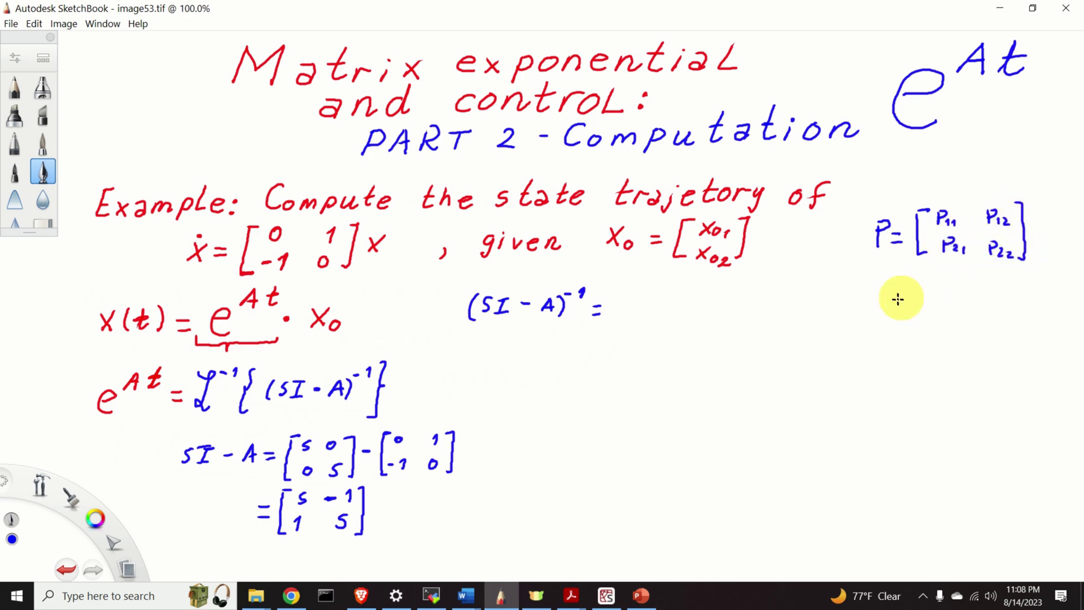
Step: Handwrite P^-1 = 1/detP · [P22 −P12; − … P11] beneath matrix P
mouse_move(875, 301)
left_mouse_down()
mouse_move(894, 286)
mouse_move(902, 307)
left_mouse_up()
mouse_move(891, 314)
left_mouse_down()
mouse_move(942, 303)
mouse_move(913, 322)
mouse_move(928, 333)
mouse_move(927, 317)
mouse_move(936, 334)
mouse_move(965, 282)
mouse_move(971, 327)
left_mouse_up()
left_click(951, 303)
left_click_drag(1028, 277, 1031, 319)
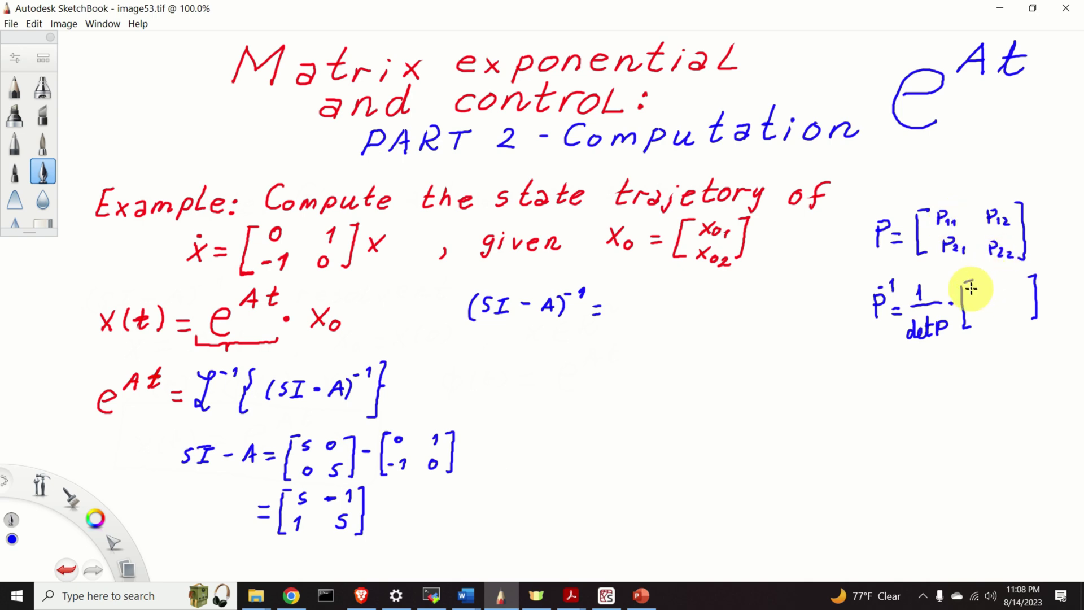
left_click_drag(971, 282, 1029, 324)
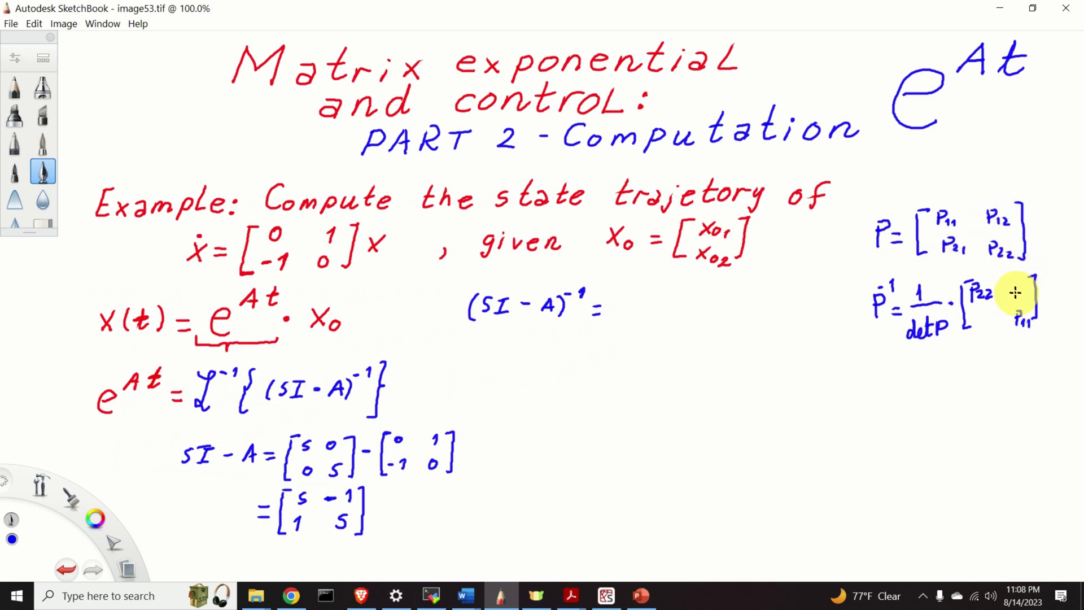
left_click_drag(1005, 288, 1031, 294)
left_click_drag(972, 318, 985, 318)
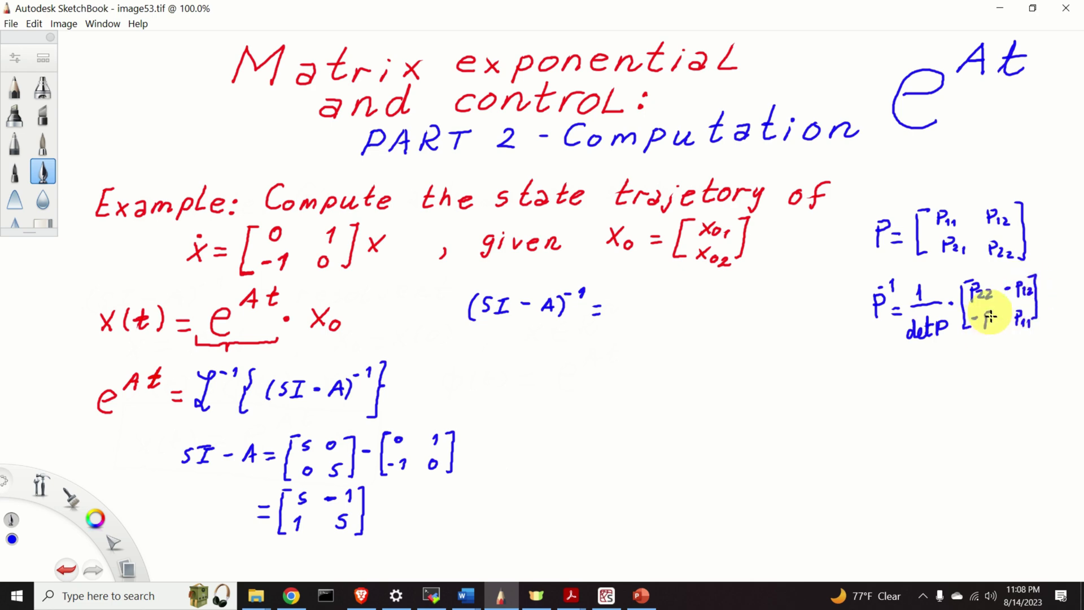